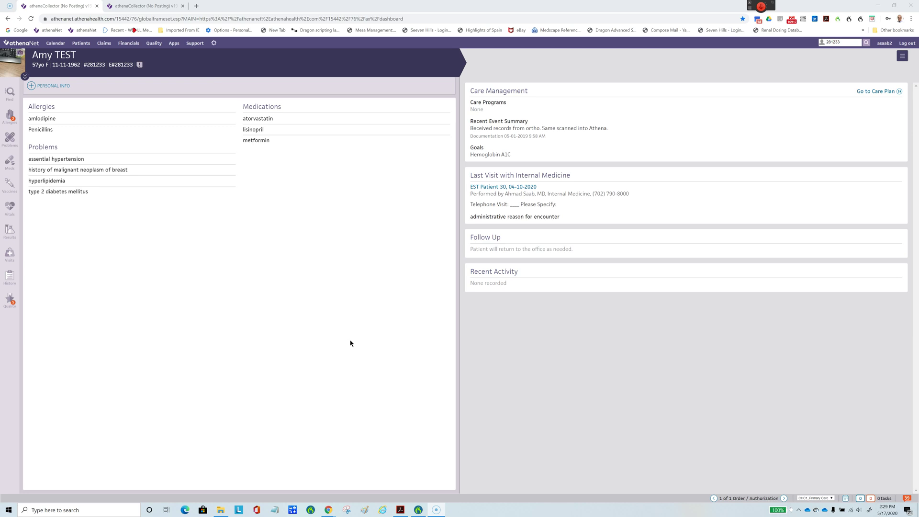
Step: From the chart's Quickview, go to Scheduling > Schedule Appointment
{"action": "left_click", "coordinate": [904, 57]}
{"action": "left_click", "coordinate": [903, 58]}
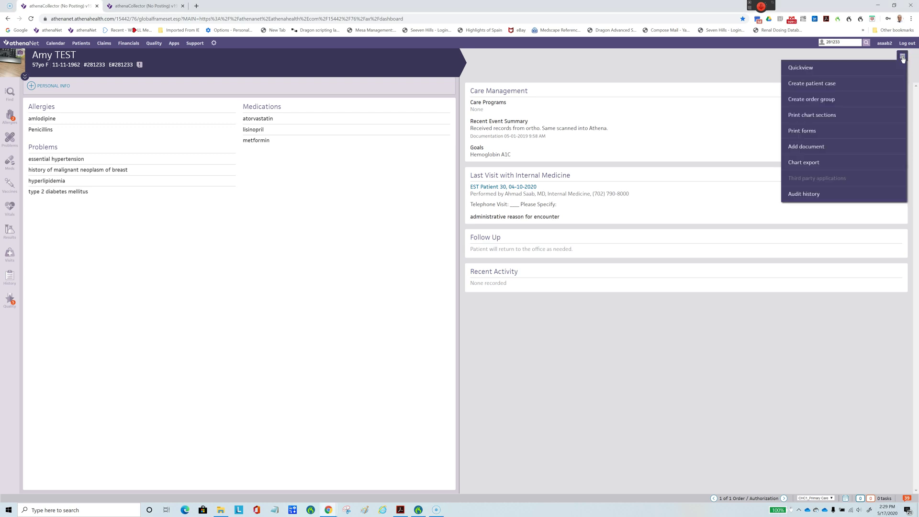
{"action": "left_click", "coordinate": [802, 68]}
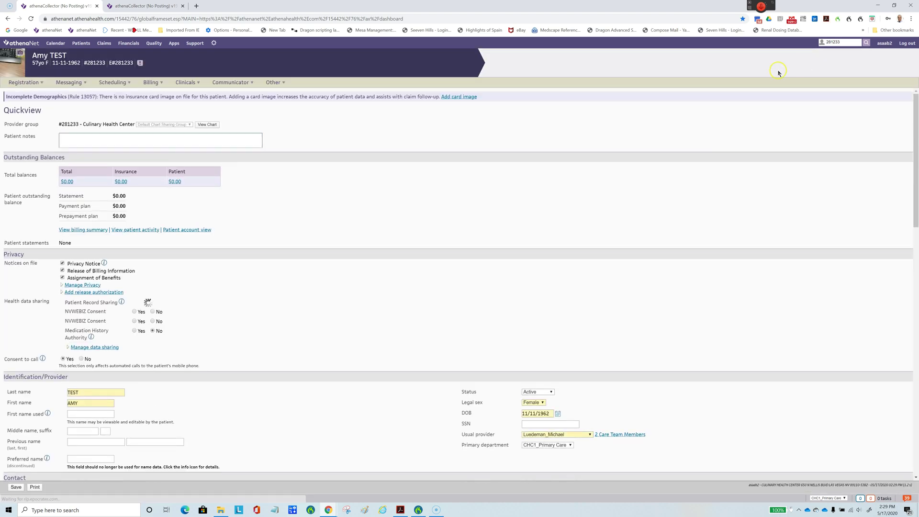
{"action": "left_click", "coordinate": [128, 84]}
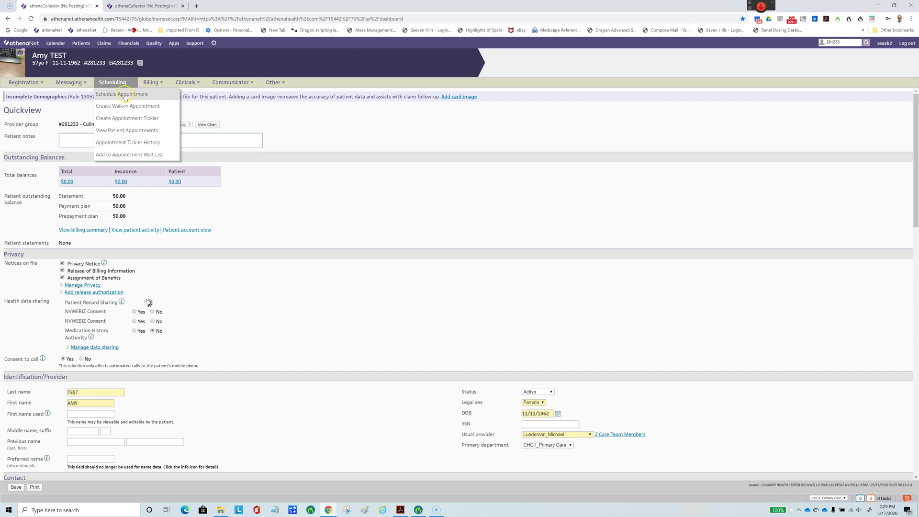
{"action": "left_click", "coordinate": [125, 96]}
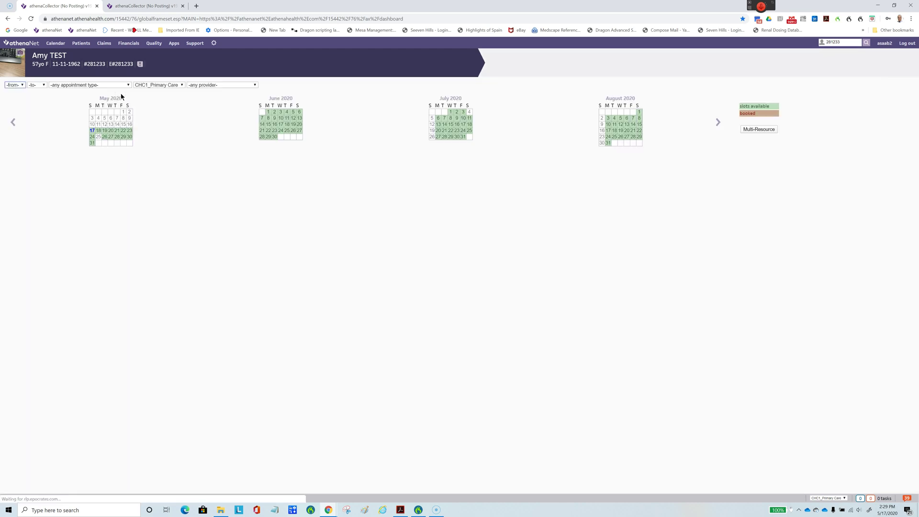
Step: Load the CHC1_Primary Care schedule for May 18, 2020
{"action": "left_click", "coordinate": [92, 131]}
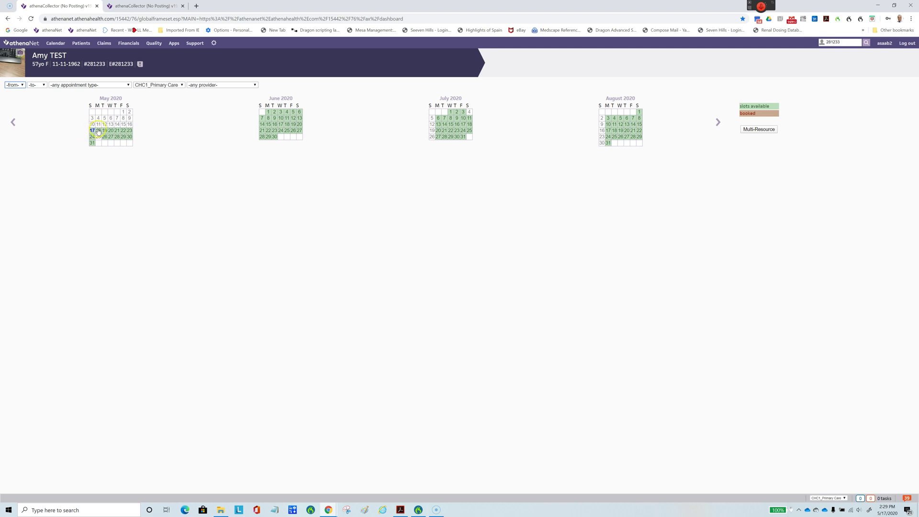
{"action": "left_click", "coordinate": [100, 131]}
{"action": "left_click", "coordinate": [99, 131]}
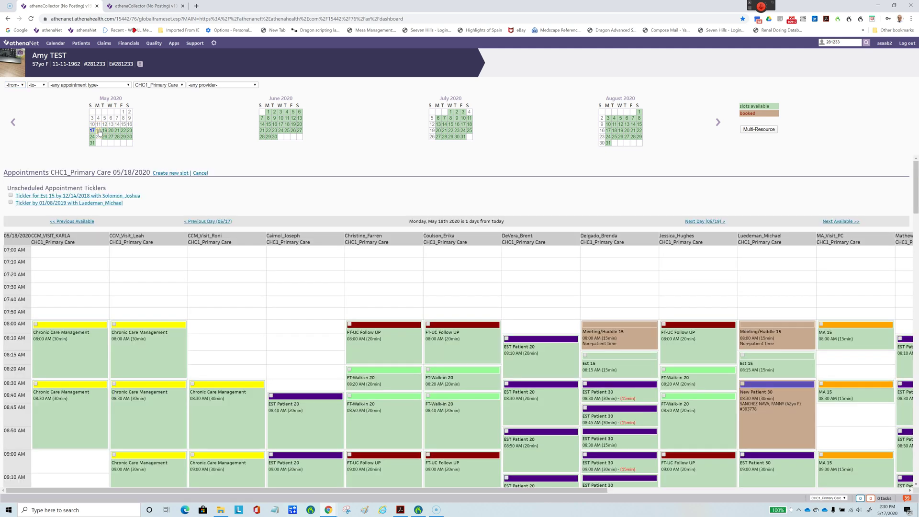
{"action": "left_click", "coordinate": [166, 181]}
Step: Create a new slot and select the internal medicine provider
{"action": "left_click", "coordinate": [171, 173]}
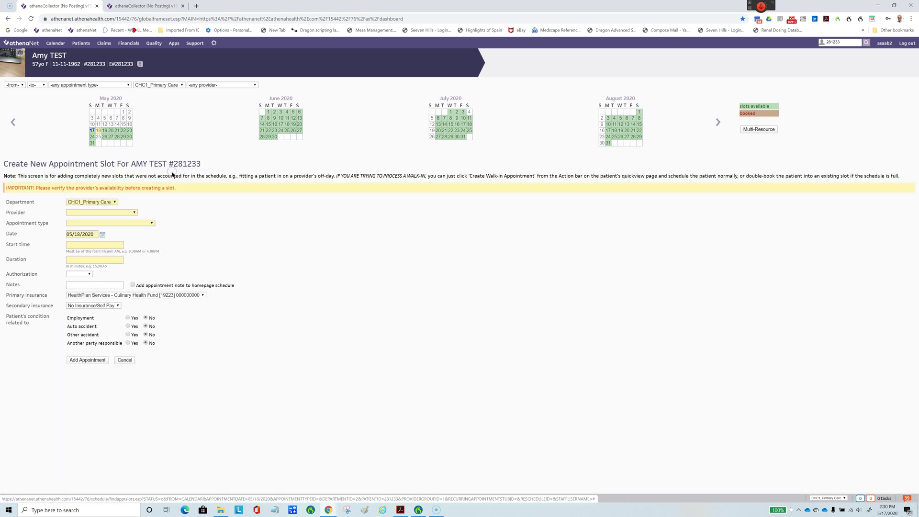
{"action": "left_click", "coordinate": [90, 212]}
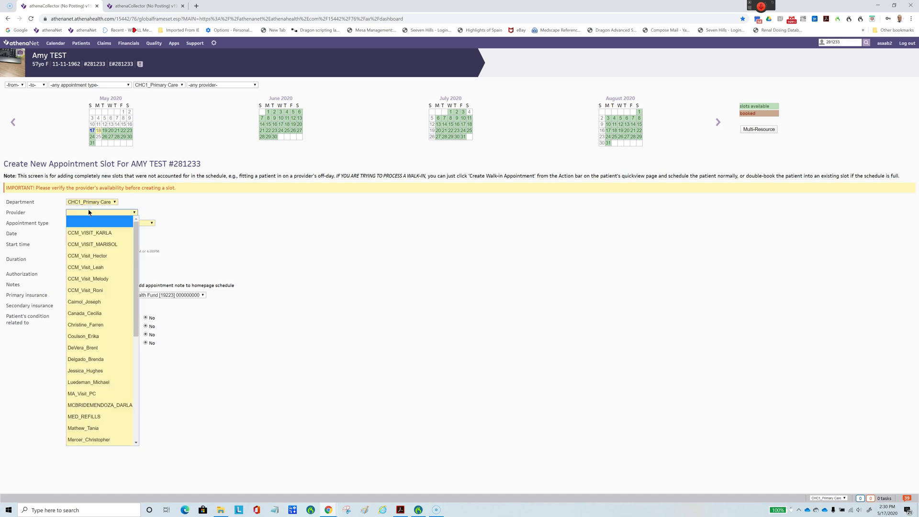
{"action": "type", "text": "s"}
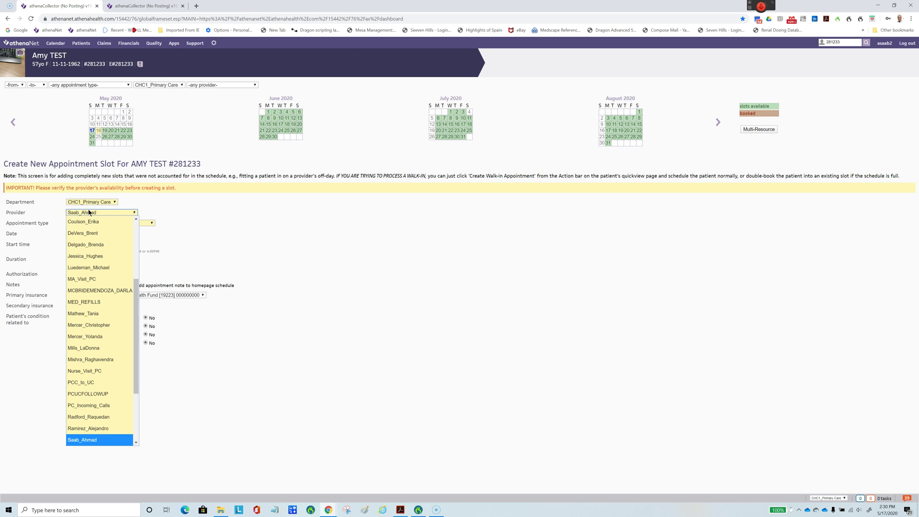
{"action": "left_click", "coordinate": [90, 214]}
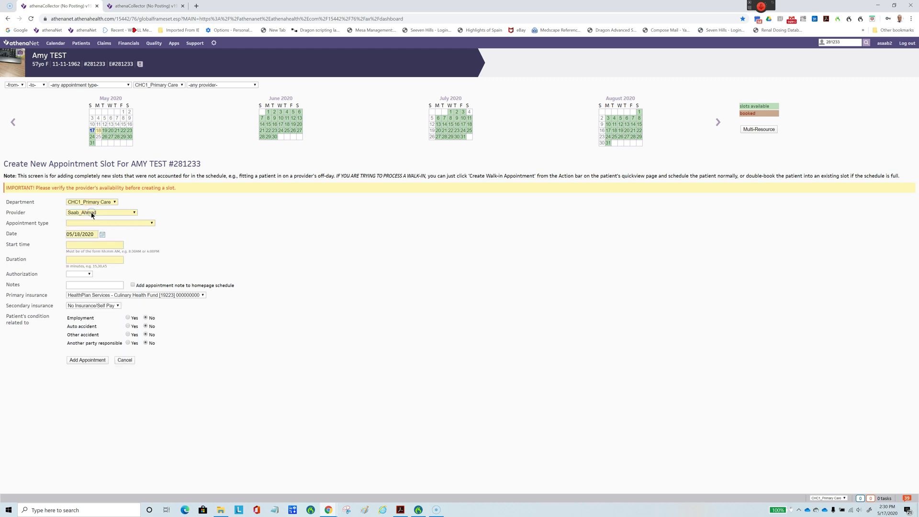
{"action": "left_click", "coordinate": [122, 217]}
Step: Set the appointment type to EST Patient 30 (30 min)
{"action": "left_click", "coordinate": [111, 223]}
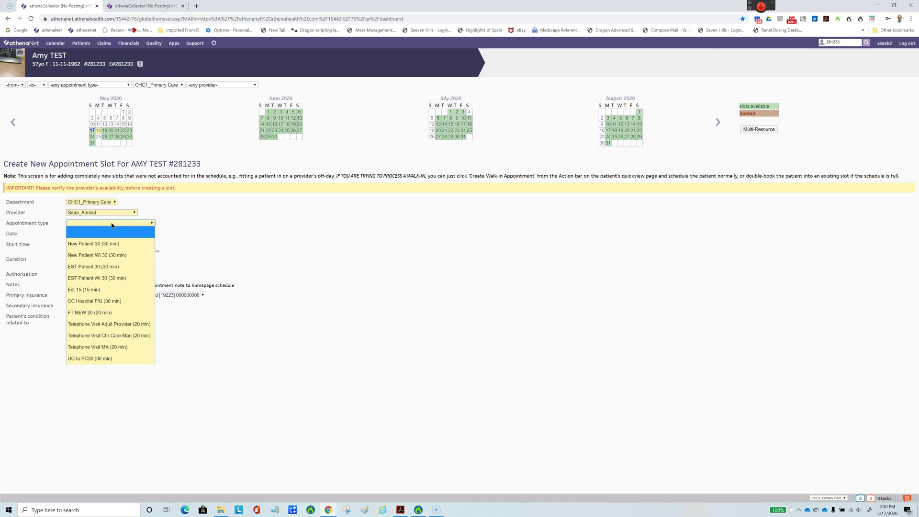
{"action": "left_click", "coordinate": [95, 267]}
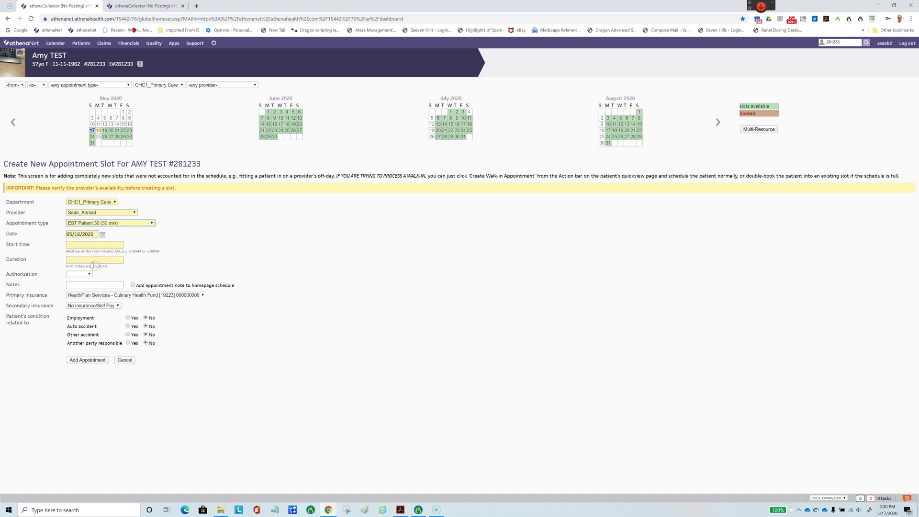
{"action": "left_click", "coordinate": [74, 247]}
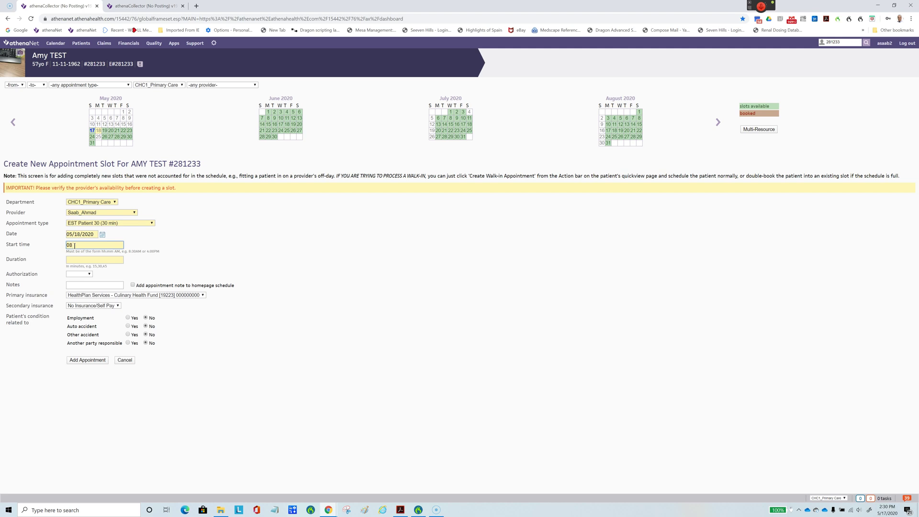
Step: Enter start time 08:00AM, duration 30 minutes and a 'telephone visit' note
{"action": "type", "text": "08:00"}
{"action": "type", "text": "am"}
{"action": "left_click", "coordinate": [75, 260]}
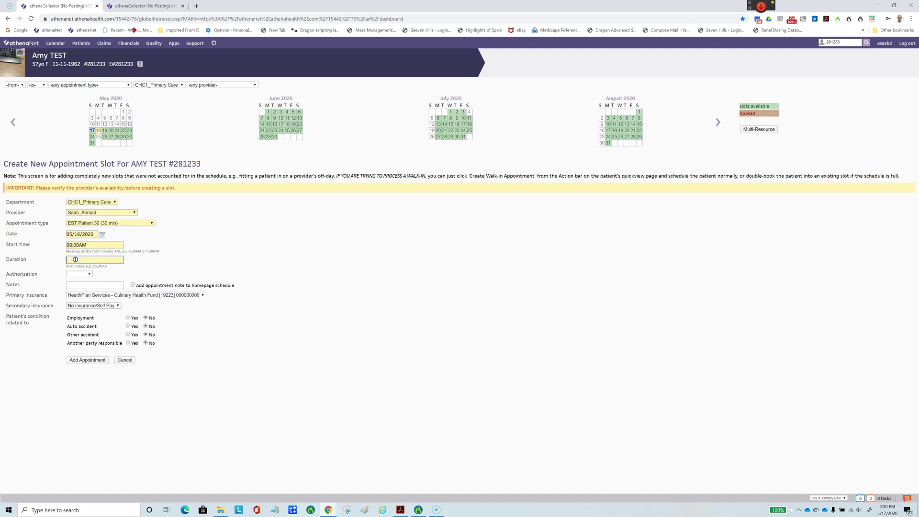
{"action": "type", "text": "30"}
{"action": "left_click", "coordinate": [80, 285]}
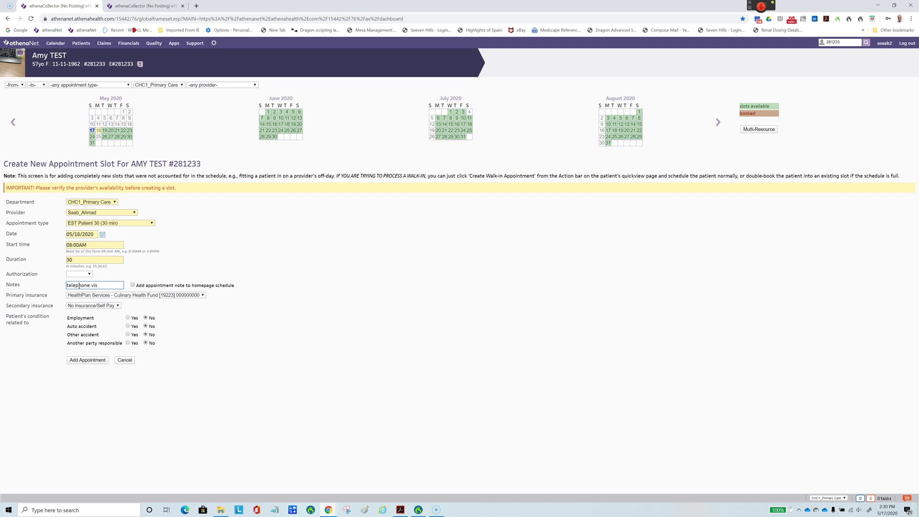
{"action": "type", "text": "it"}
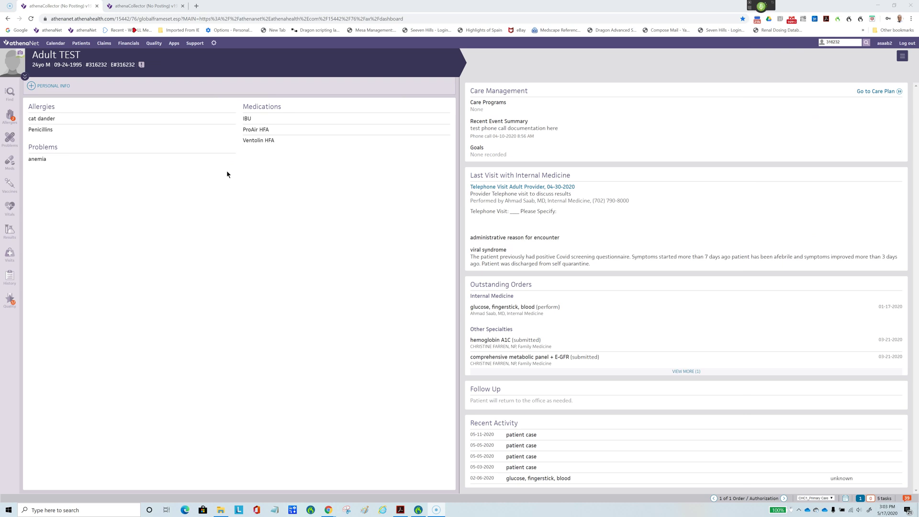
Step: Open the second patient's Quickview and the Schedule Appointment calendar
{"action": "left_click", "coordinate": [903, 56]}
{"action": "left_click", "coordinate": [807, 69]}
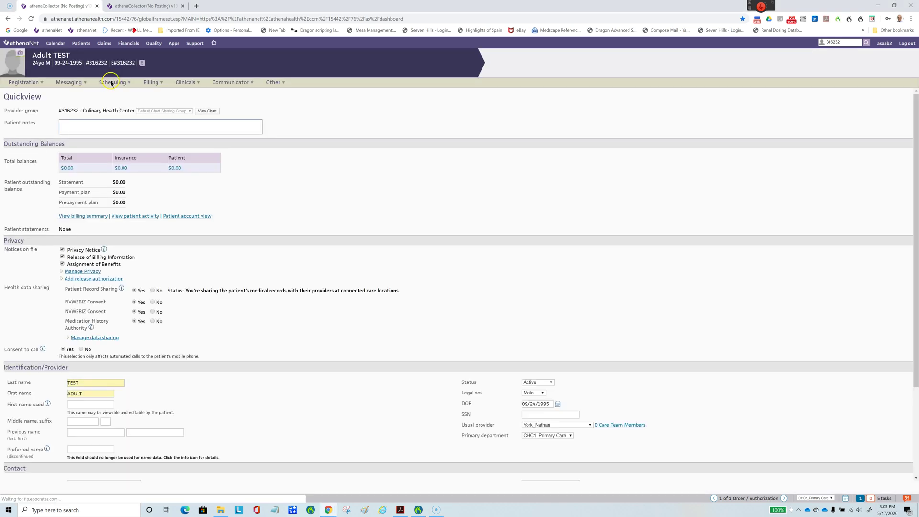
{"action": "mouse_move", "coordinate": [120, 78]}
{"action": "left_click", "coordinate": [130, 96]}
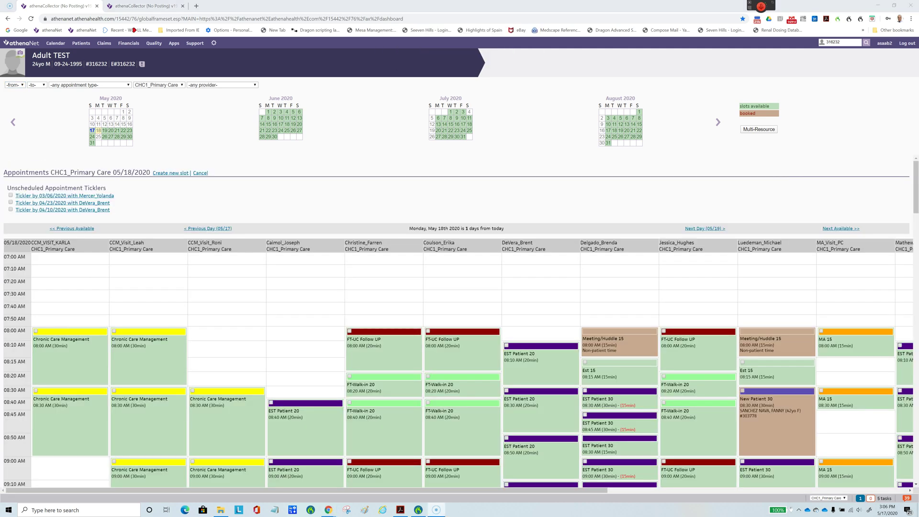
Step: Create a new slot with type EST Patient 30, start 08:00AM and duration 30
{"action": "left_click", "coordinate": [176, 173]}
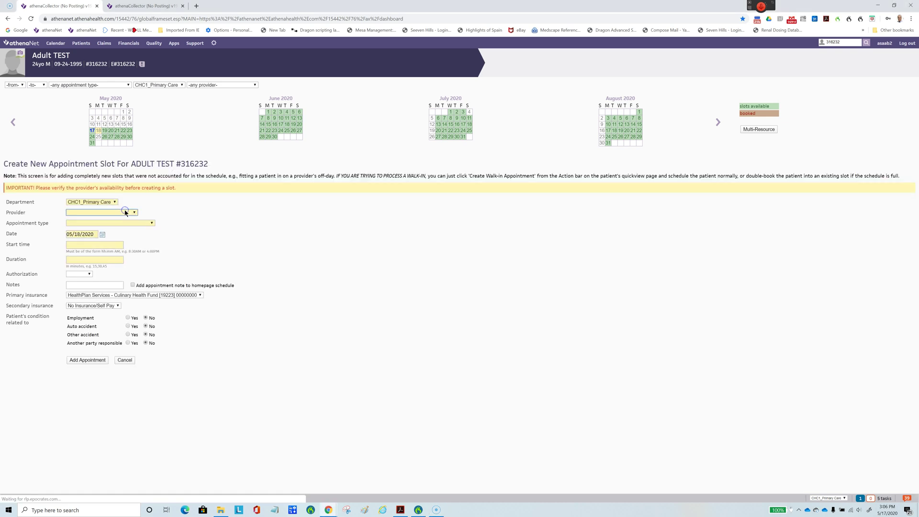
{"action": "left_click", "coordinate": [79, 224]}
{"action": "key", "text": "Tab"}
{"action": "type", "text": "08:00AM"}
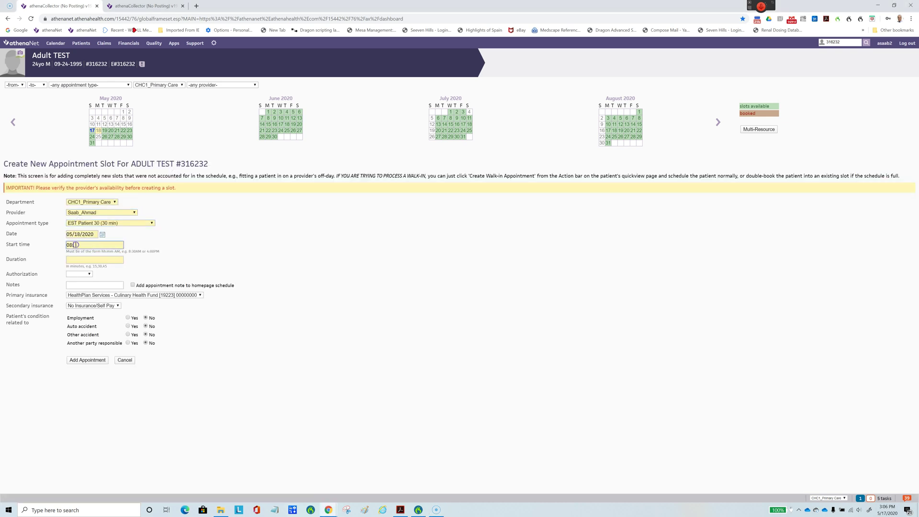
{"action": "key", "text": "Tab"}
{"action": "type", "text": "30"}
Step: Add the note 'Phone visit to discuss results', show it on the homepage schedule, and submit
{"action": "left_click", "coordinate": [71, 285]}
{"action": "type", "text": "Phone visit to discuss results"}
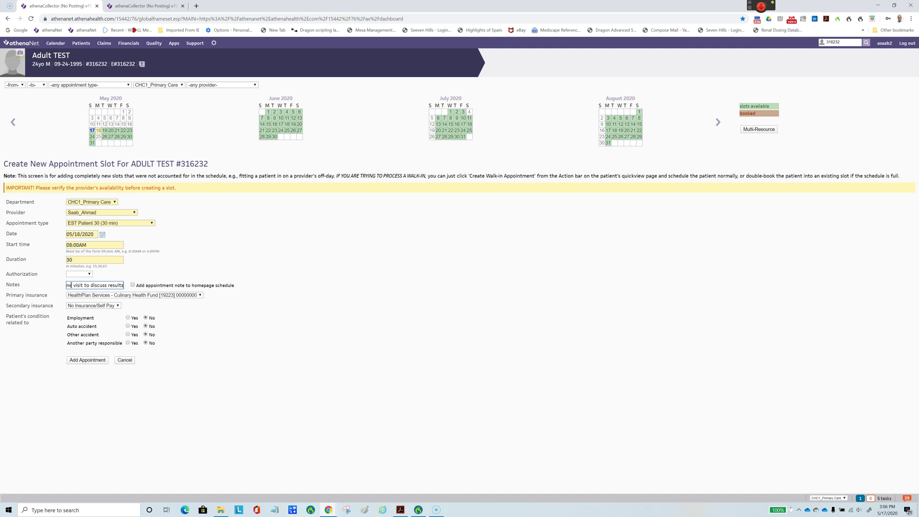
{"action": "left_click", "coordinate": [133, 285]}
{"action": "left_click", "coordinate": [87, 361]}
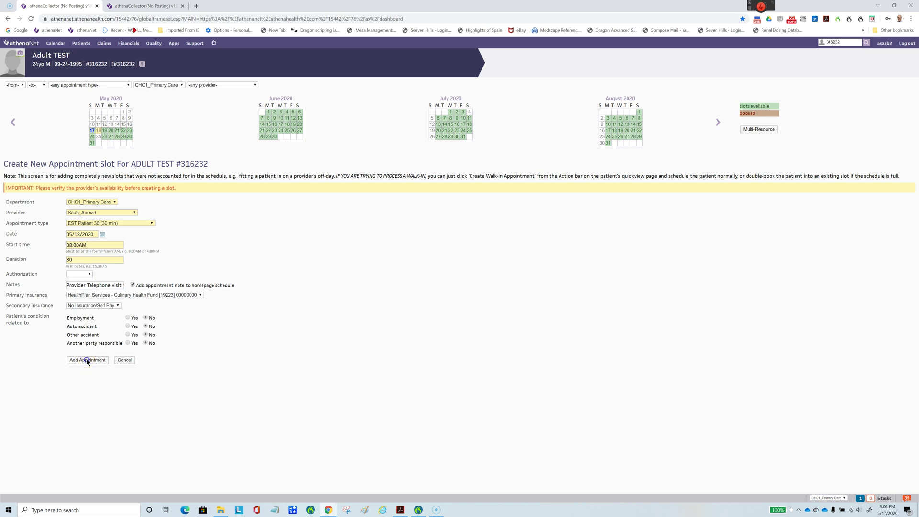